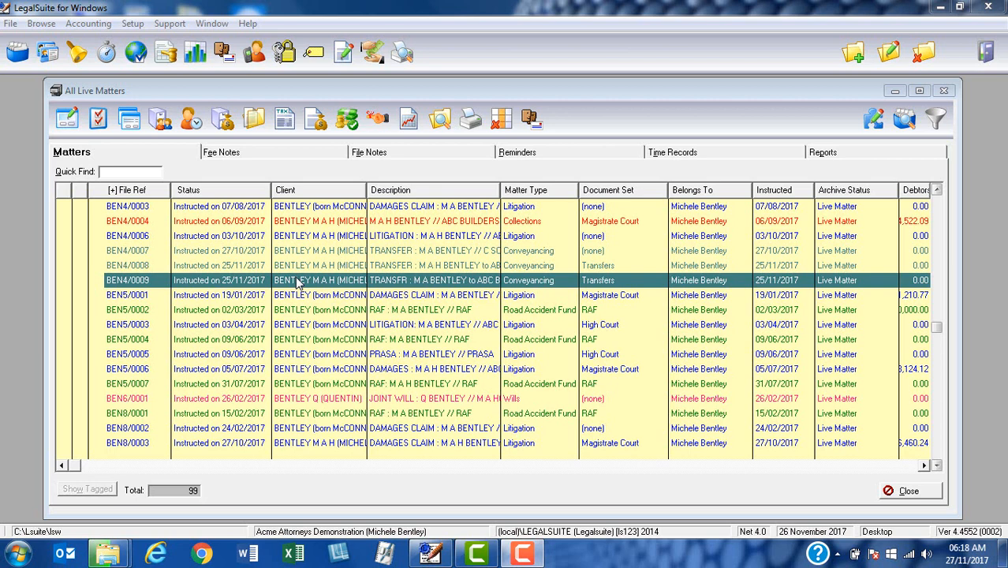
Step: Select matter BEN4/0009 and open its Transfers Database on the General page
left_click(298, 284)
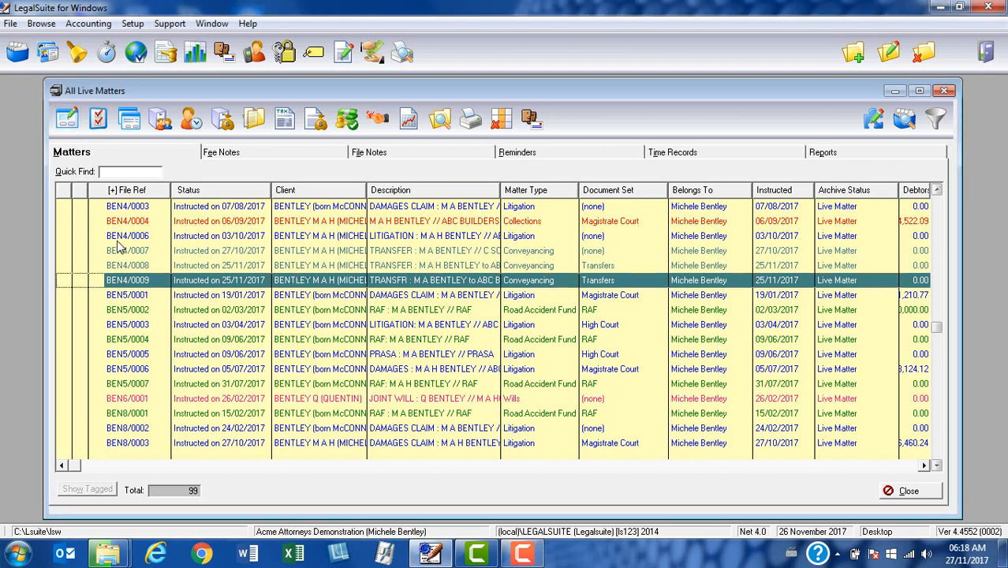
left_click(67, 119)
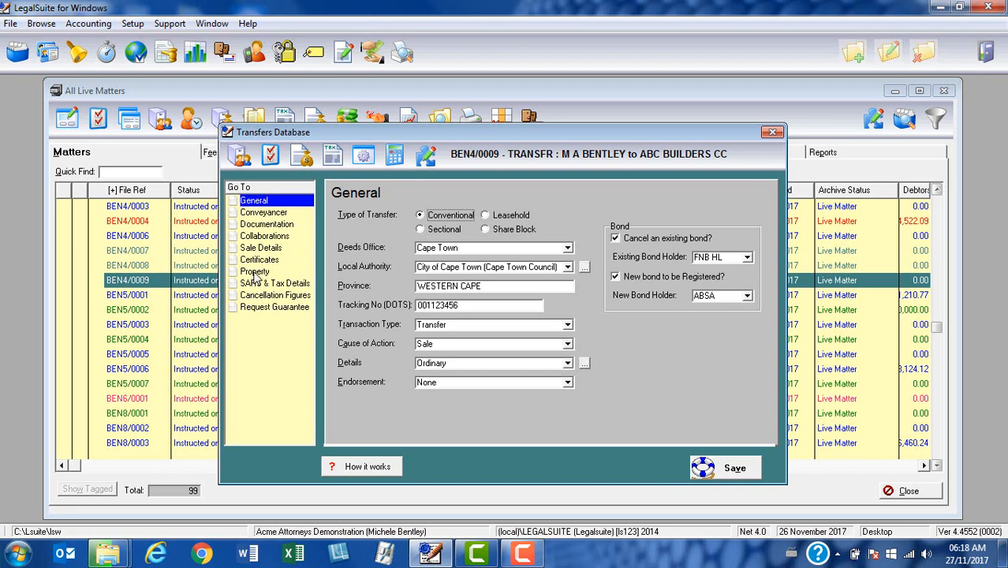
Step: Switch to the transfer's Property page and focus the empty property list
left_click(254, 272)
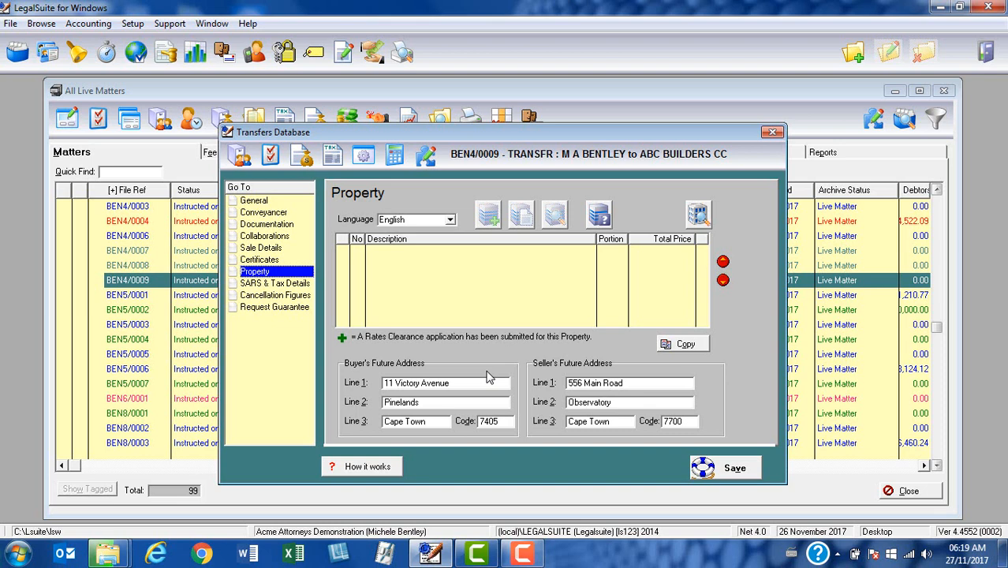
left_click(470, 288)
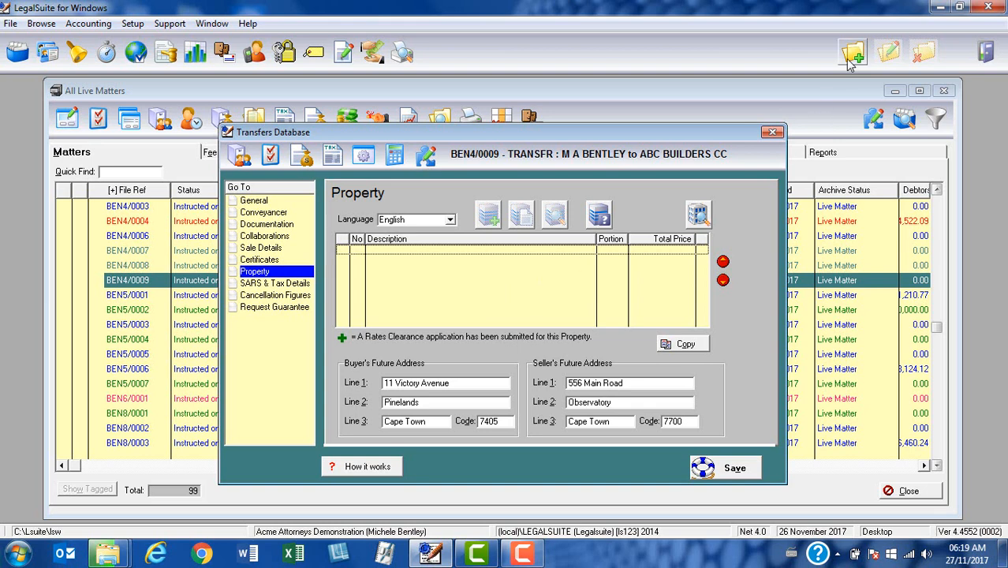
Step: Add a new property, confirm its 2,500,000.00 sale price, and tick Shared Property?
double_click(535, 288)
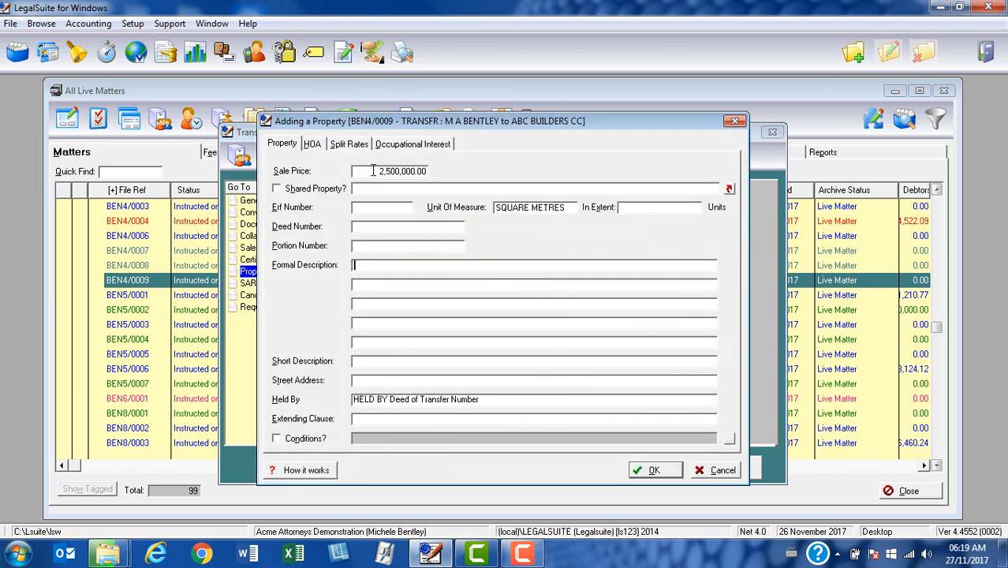
left_click_drag(377, 171, 434, 175)
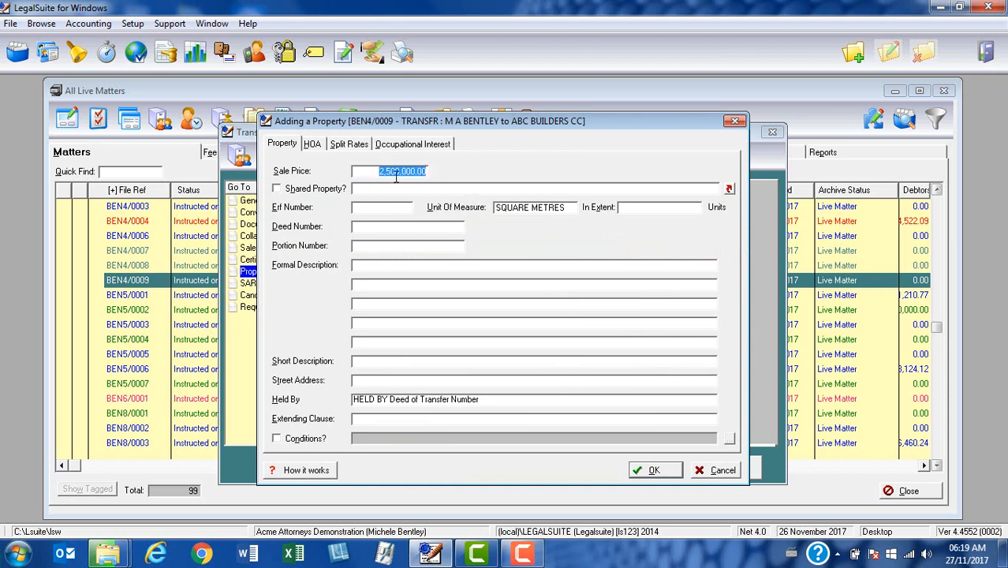
left_click(367, 171)
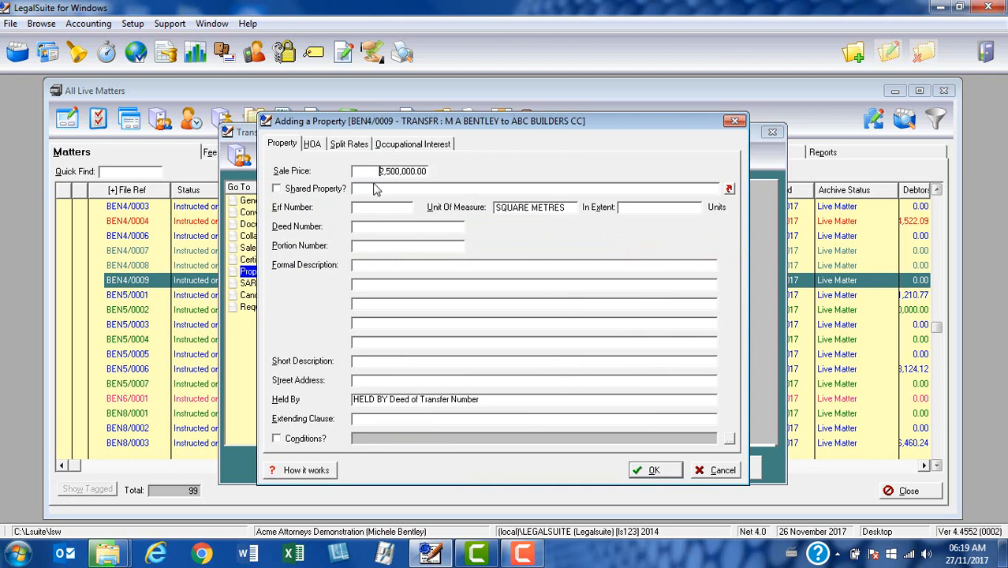
left_click(278, 193)
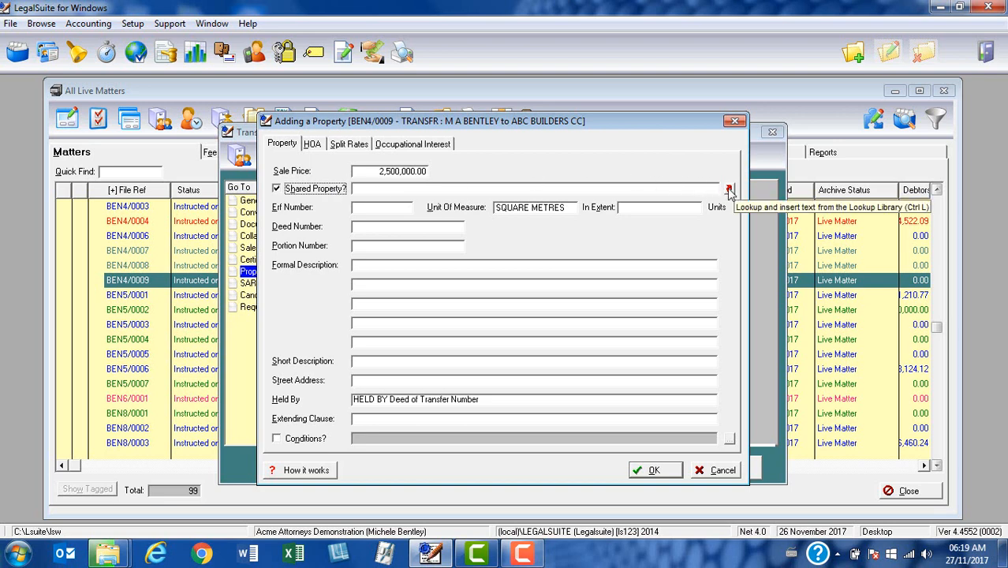
Step: Insert, then delete, the 'undivided one half (1/2) share' wording and untick Shared Property?
left_click(729, 192)
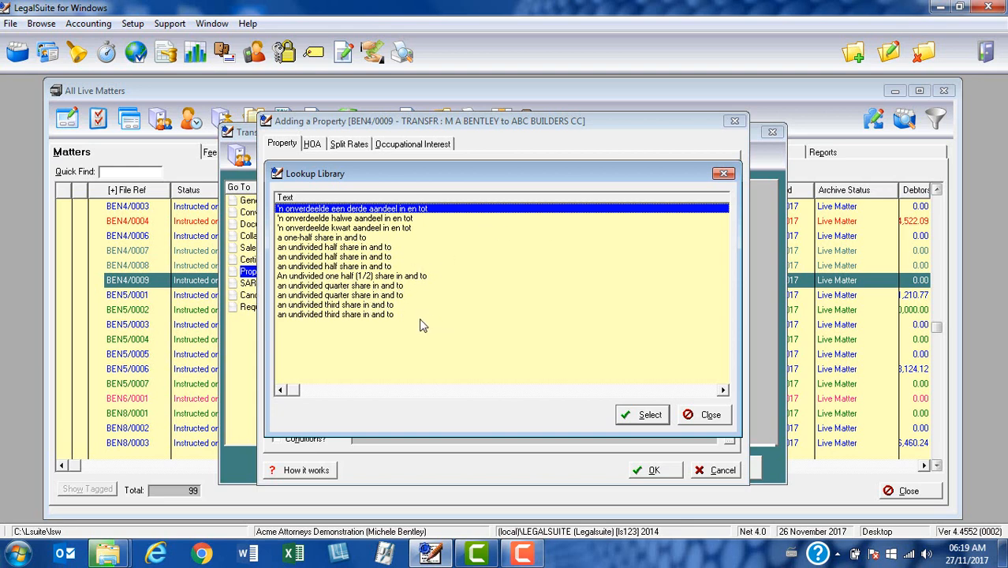
left_click(366, 276)
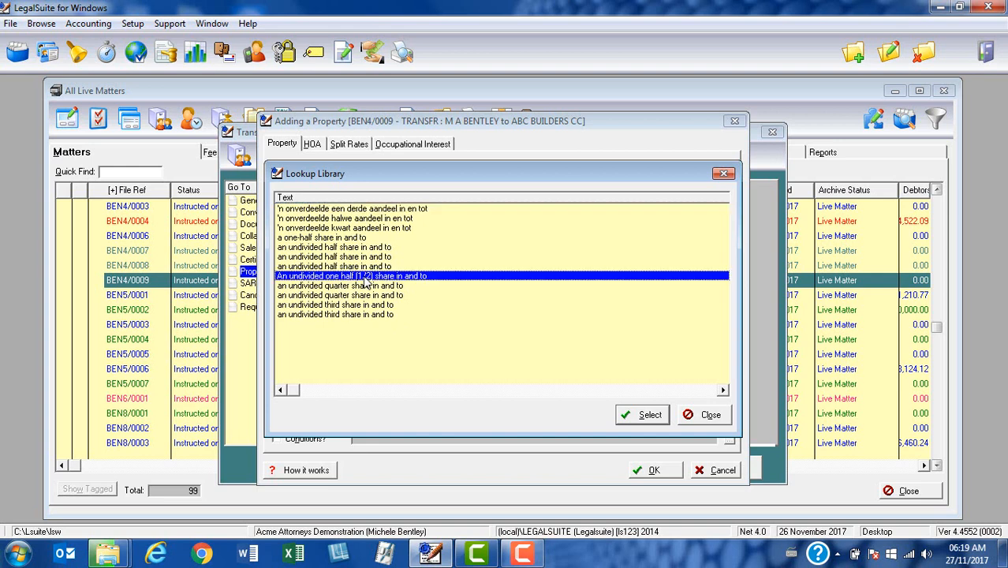
left_click(645, 416)
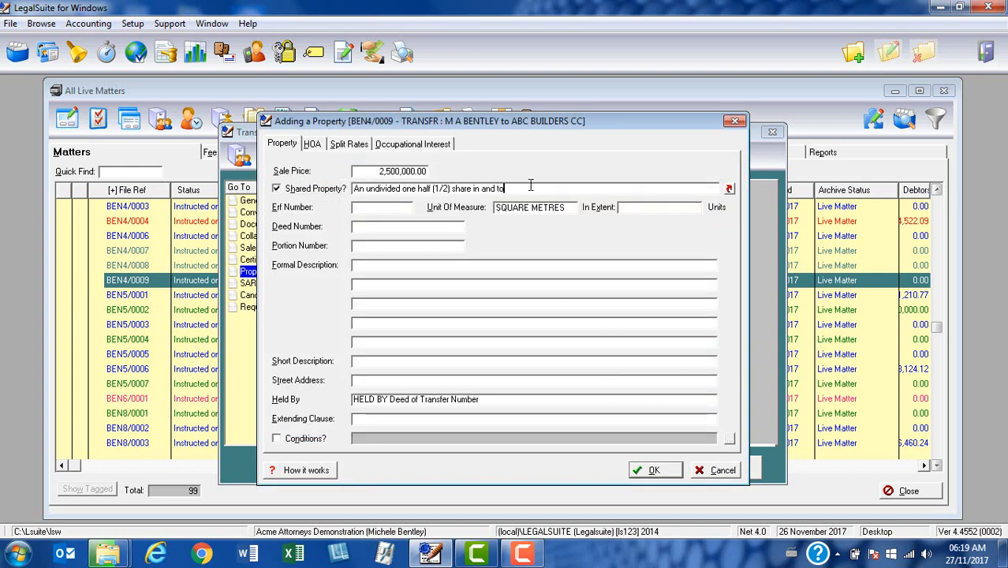
left_click_drag(515, 189, 328, 207)
key("Delete")
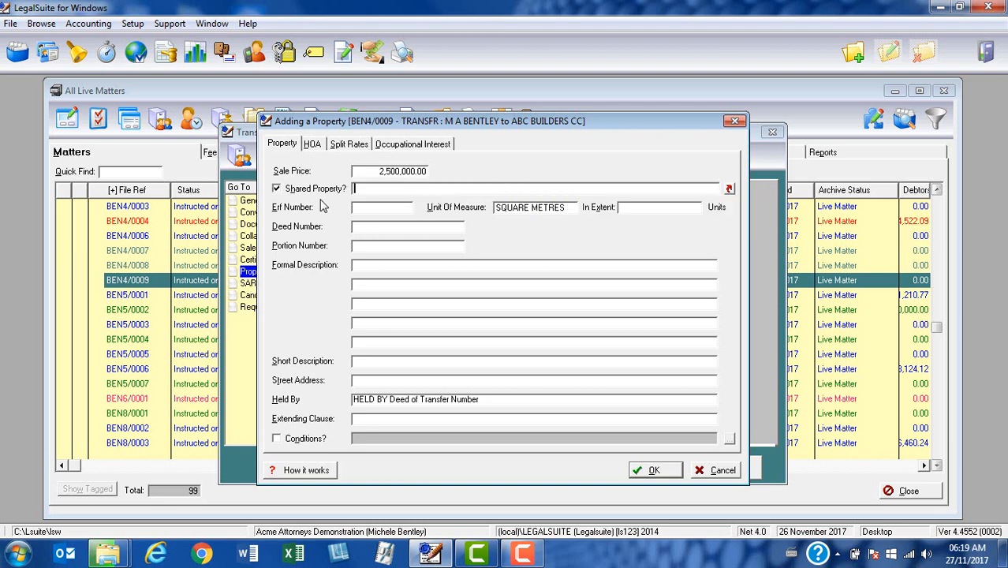
left_click(276, 189)
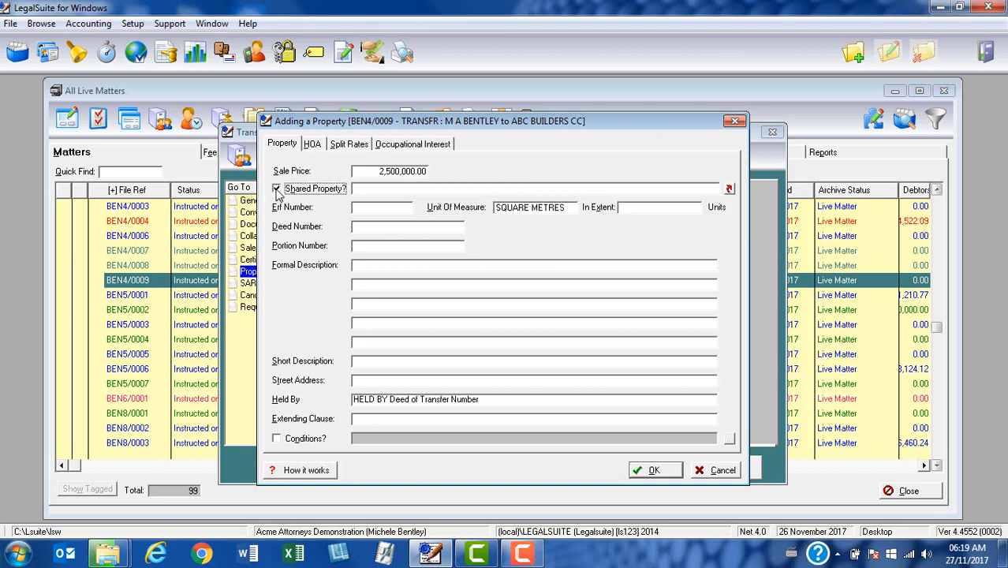
Step: Enter erf number 1234 and an extent of 1250
left_click(360, 209)
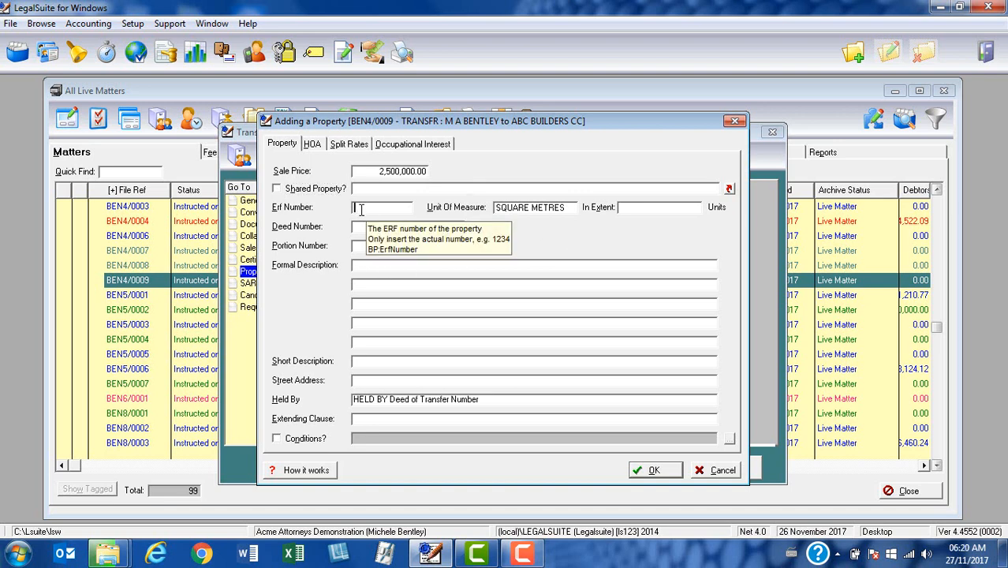
type("1234")
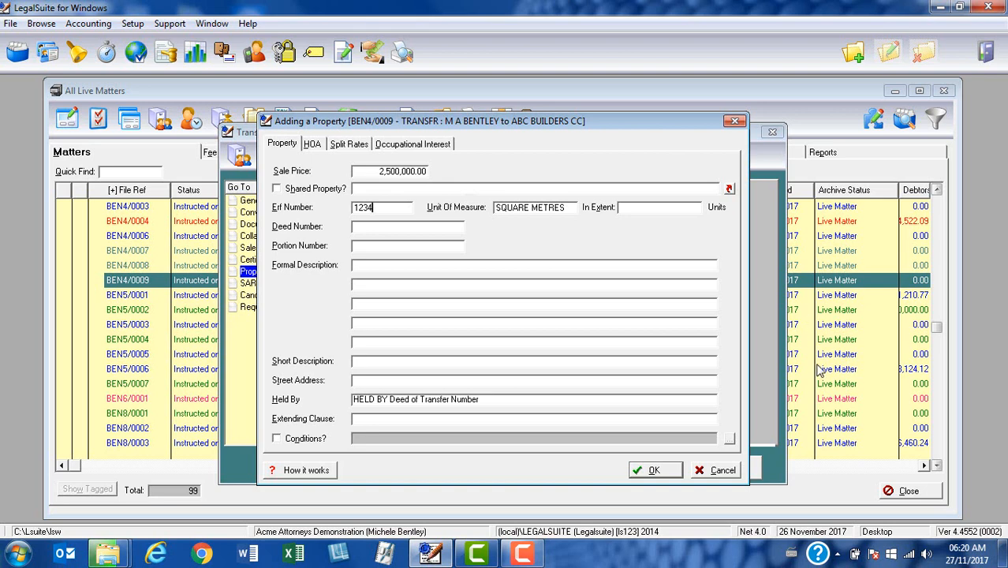
left_click(569, 210)
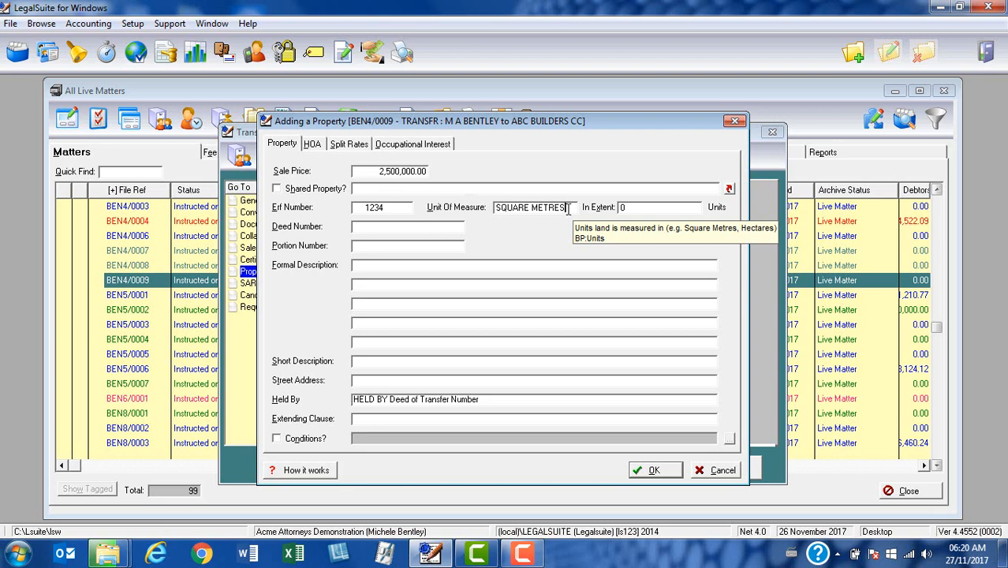
left_click(399, 209)
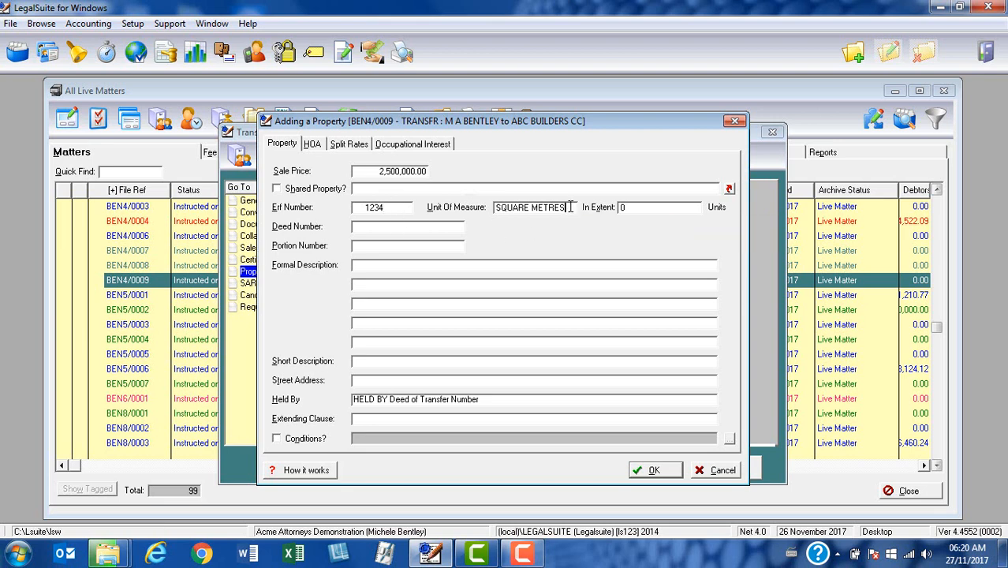
left_click(627, 206)
double_click(627, 207)
type("1250")
Step: Enter deed number T5567/2010 so the Held By wording cites it
left_click(364, 230)
type("T5567/2010")
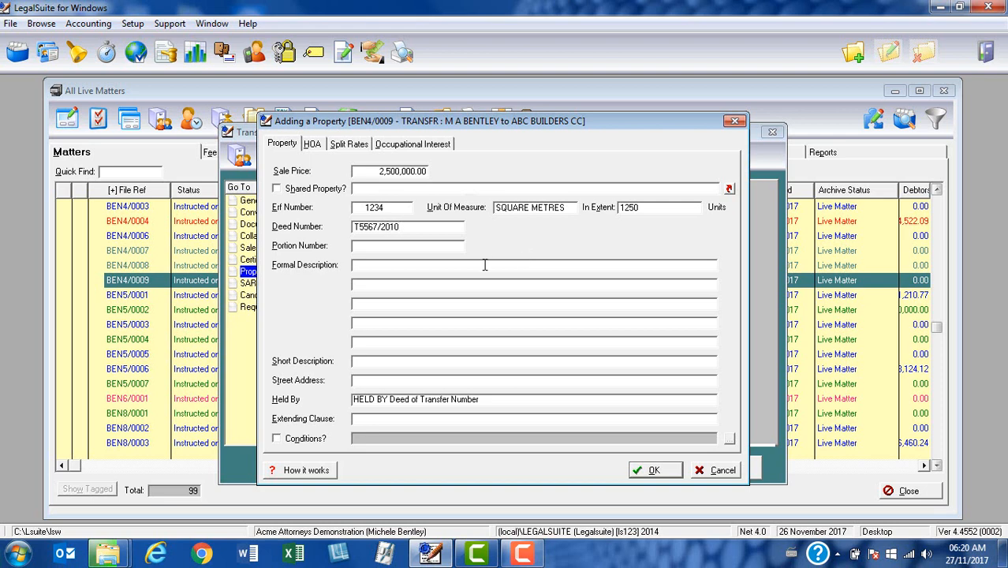
left_click(423, 249)
left_click_drag(527, 402, 351, 417)
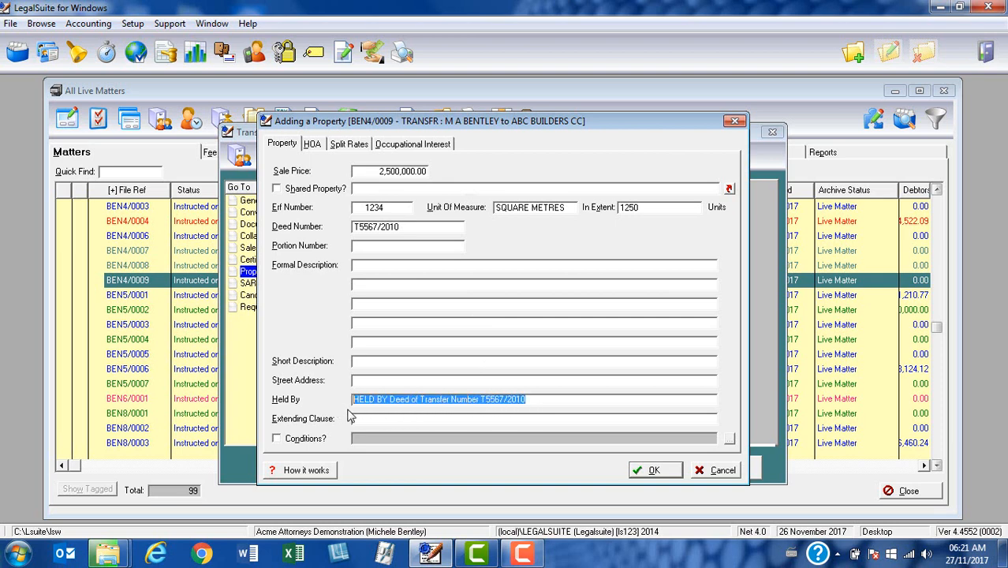
left_click(369, 244)
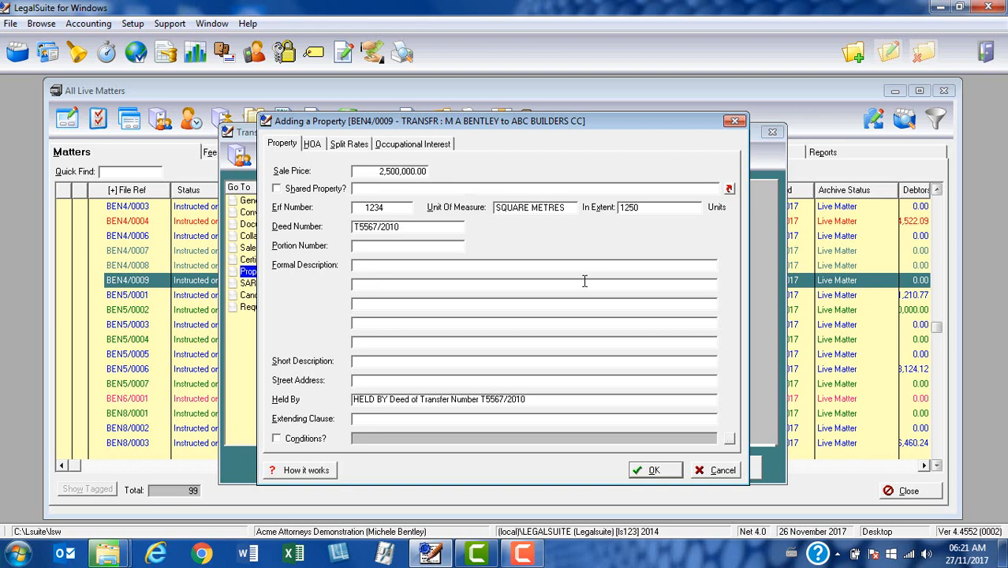
Step: Fill the first formal description lines with 'ERF 1234 CAPE TOWN' and 'CAPE TOWN MUNICIPALITY'
type("ERF 1234 CAPE TOWN")
key("Tab")
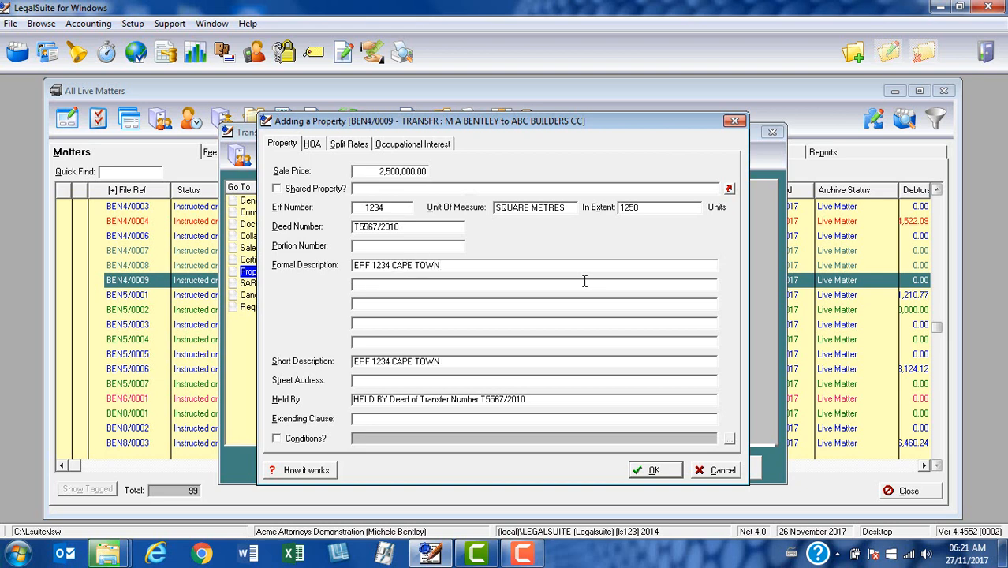
type("CAPE")
type("WN MUNICIPA")
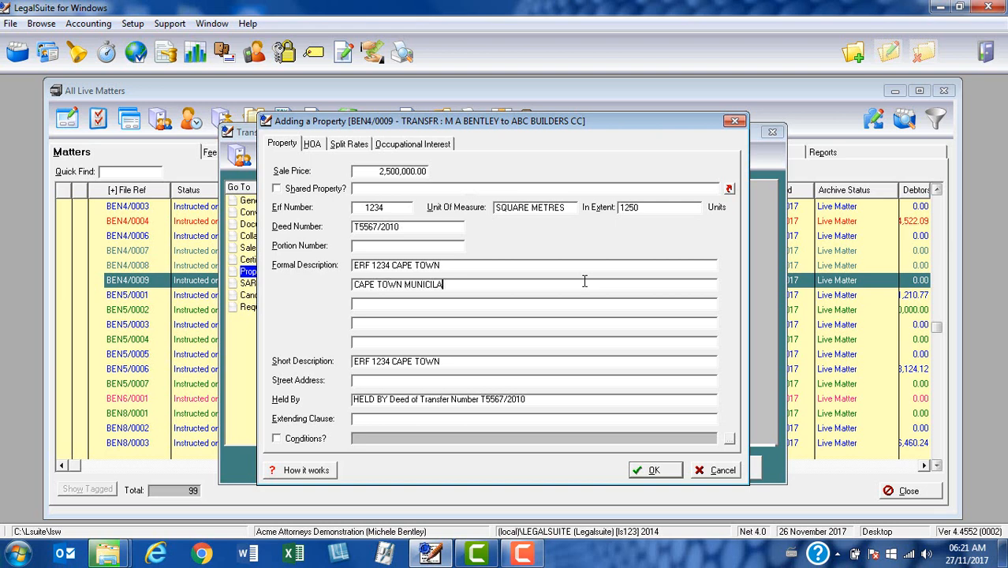
key("BackSpace")
key("BackSpace")
type("PALITY")
key("Tab")
Step: Add 'IN THE CITY OF CAPE TOWN' and 'PROVINCE WESTERN CAPE' as the remaining description lines
type("IN THE CITY OF CAPE TOWN")
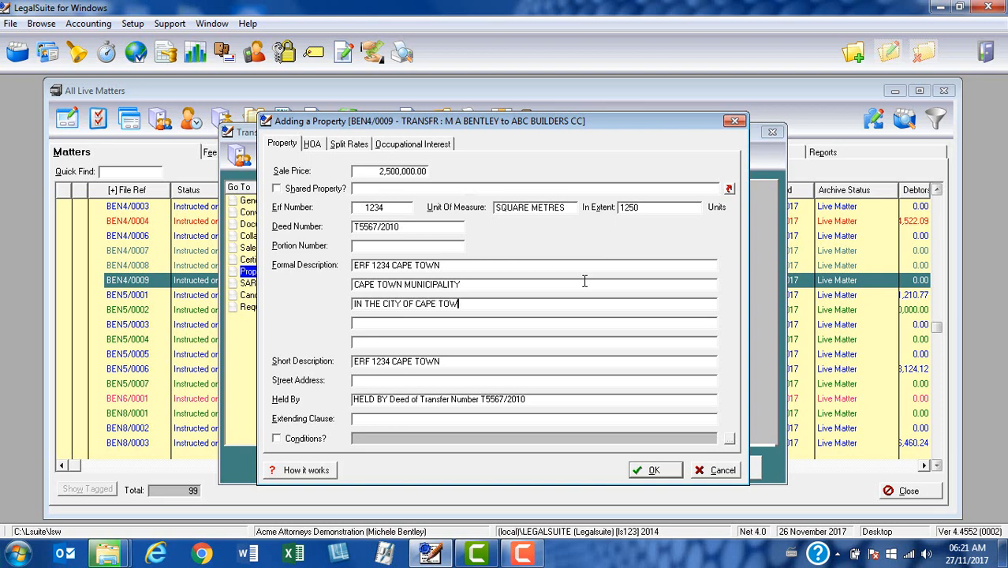
key("Tab")
type("PROVINCE WESTERN CAPE")
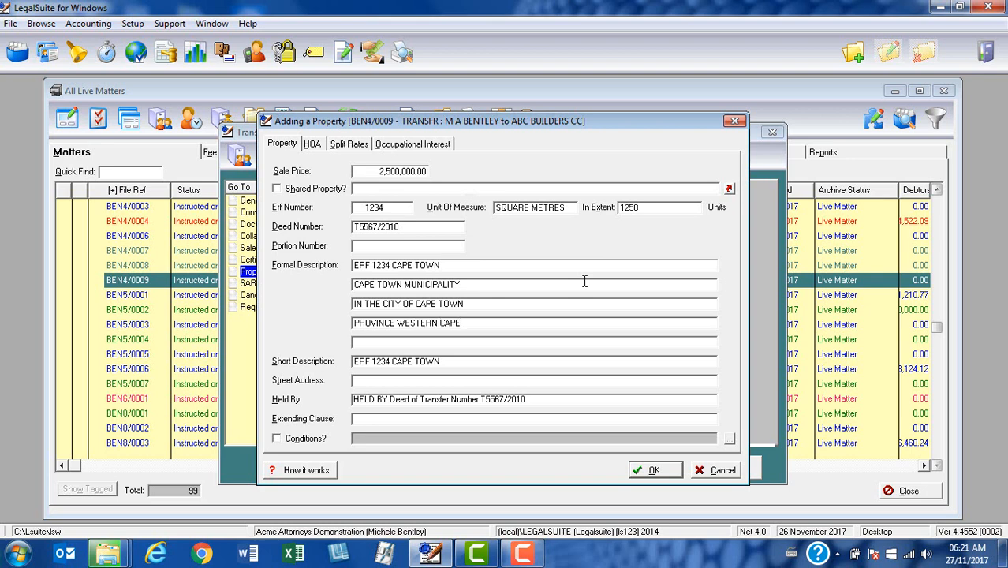
left_click_drag(442, 362, 349, 376)
left_click(467, 363)
left_click(371, 382)
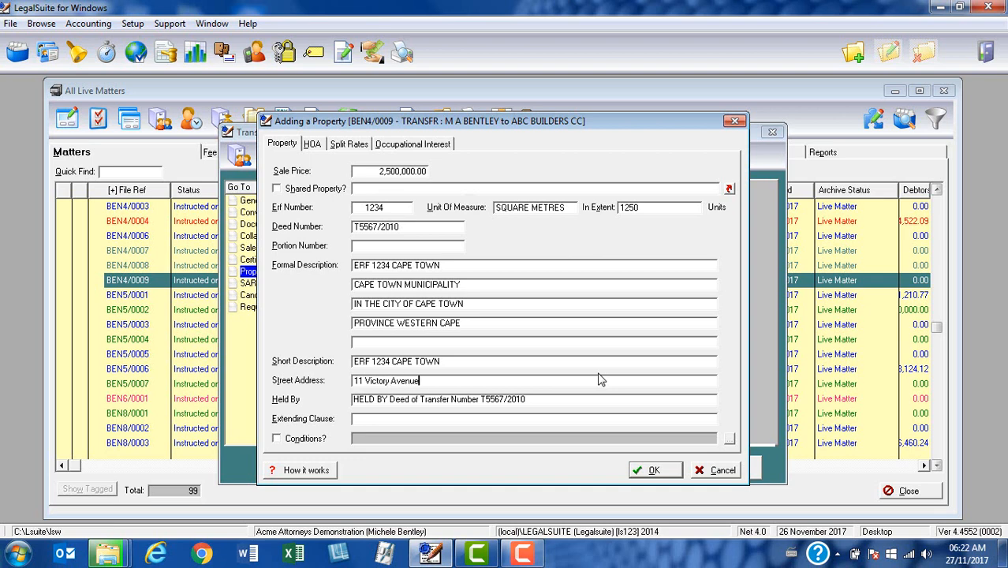
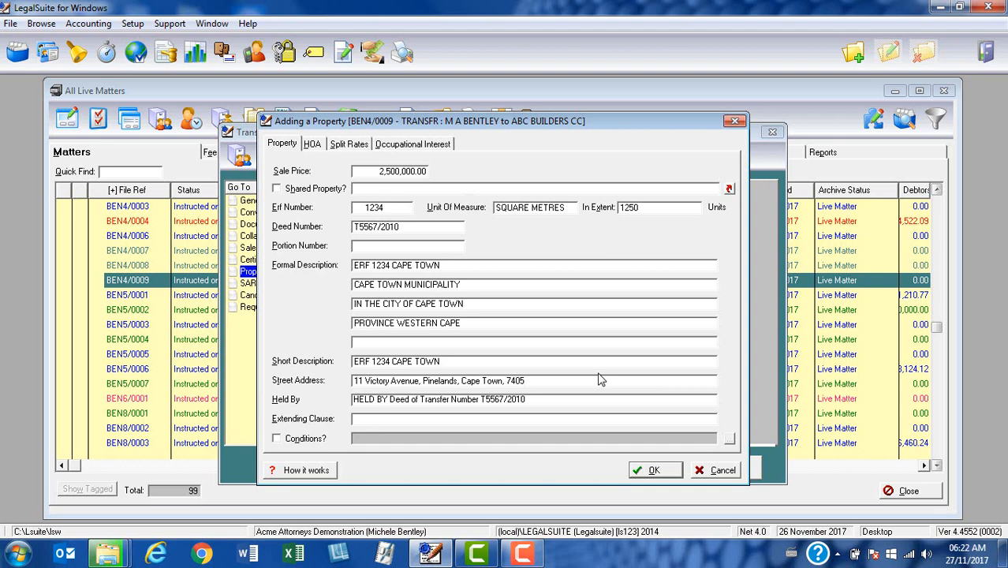
Step: Bring up the library of standard wordings for the Extending Clause with F2
left_click(550, 405)
left_click(452, 418)
key("F2")
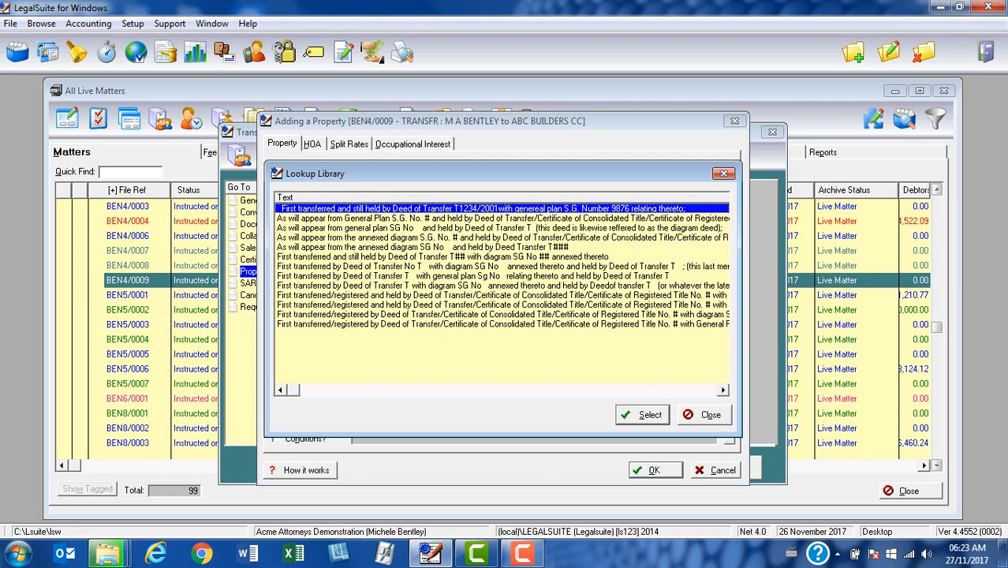
Step: Choose the 'First transferred by Deed of Transfer T with general plan Sg No' wording as extending clause
left_click(490, 276)
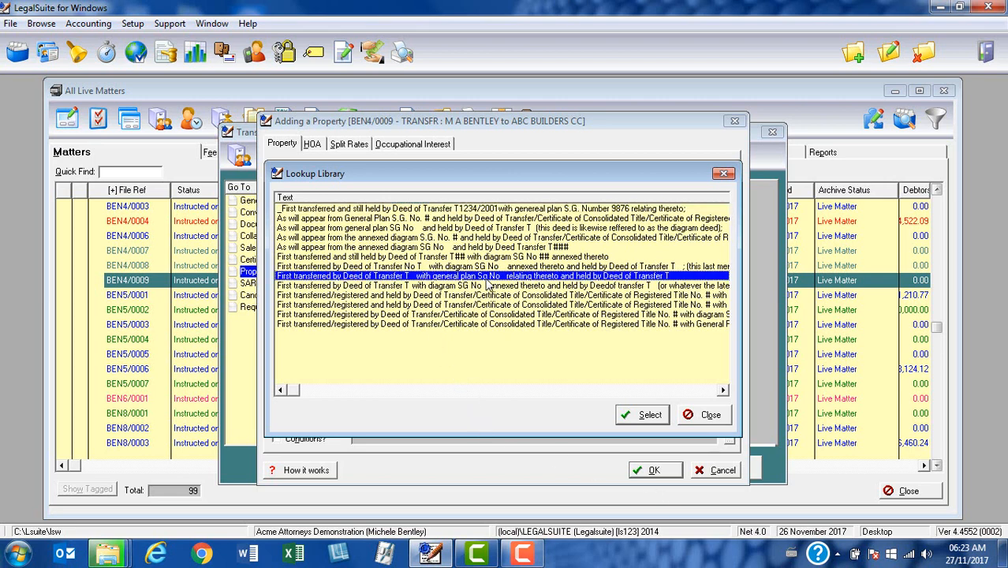
left_click(638, 418)
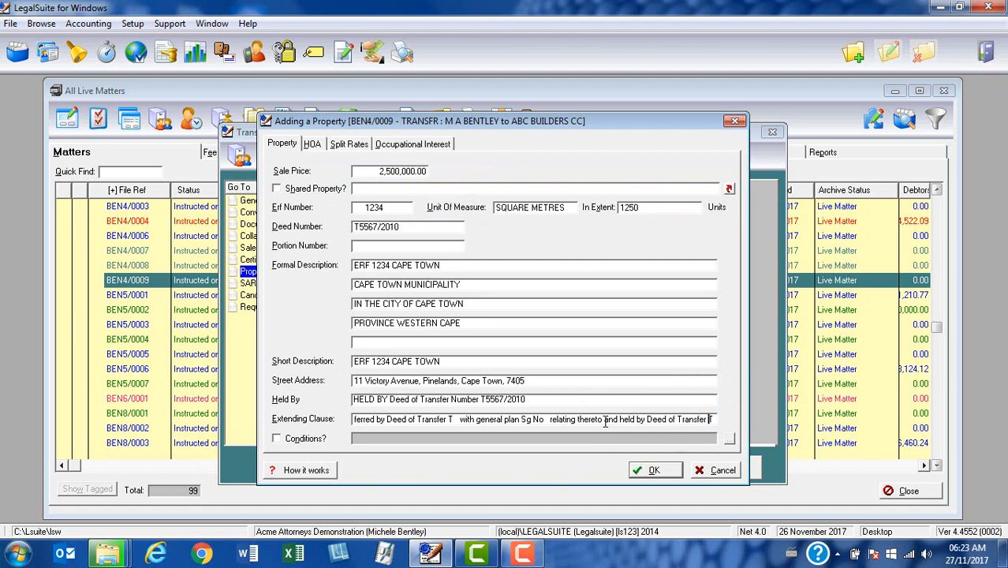
Step: Make the extending clause cite Deed of Transfer Number T5590/1990
key("Left")
key("Left")
key("Left")
key("Left")
key("Left")
key("Left")
key("Left")
key("Left")
key("Left")
key("Left")
key("Left")
key("Left")
key("Left")
key("Left")
key("Left")
key("Left")
key("Left")
key("Left")
key("Left")
key("Left")
key("Left")
key("Left")
key("Left")
key("Left")
key("Left")
key("Left")
key("Left")
key("Left")
key("Left")
key("Left")
key("Left")
key("Left")
key("Left")
key("Left")
key("Left")
key("Left")
key("Left")
key("Left")
key("Left")
key("Left")
key("Left")
key("Left")
key("Left")
key("Left")
key("Left")
key("Left")
key("Left")
key("Left")
key("Left")
key("Left")
key("Left")
key("Left")
key("Left")
key("Left")
key("Left")
key("Left")
key("Left")
key("Left")
key("Left")
key("Left")
key("Right")
key("Right")
key("Right")
key("Right")
key("Right")
key("Right")
key("Right")
key("Right")
key("Right")
key("Right")
key("Right")
key("Right")
key("Right")
key("Right")
key("Right")
key("Right")
key("Right")
key("Right")
key("Right")
key("Right")
key("Right")
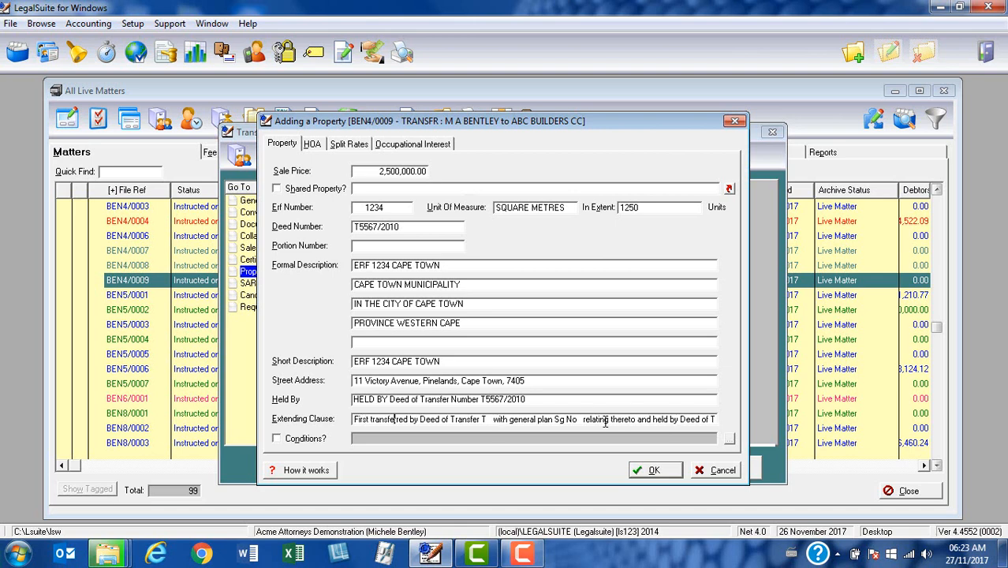
key("Right")
key("Right")
key("Right")
type("Num")
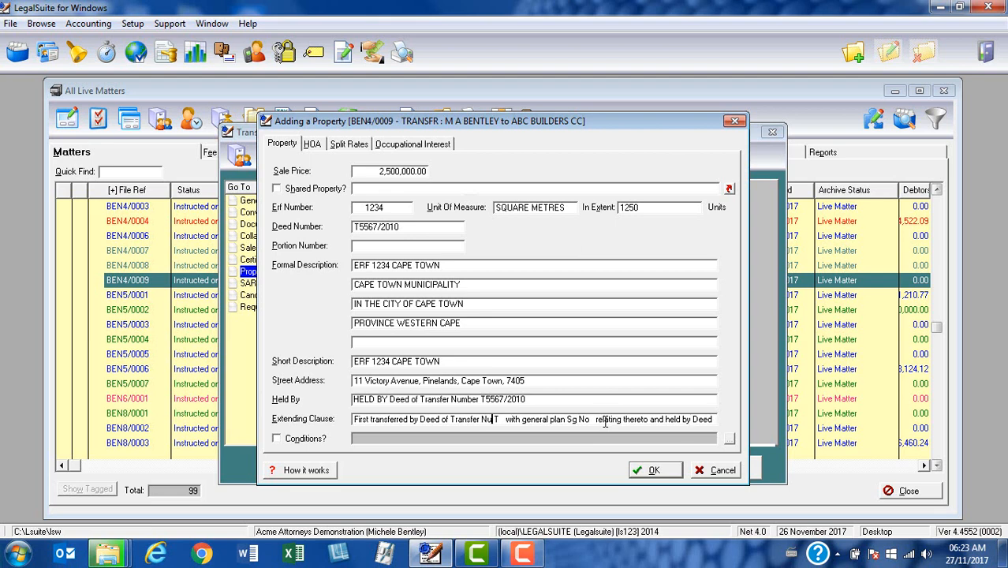
type("ber")
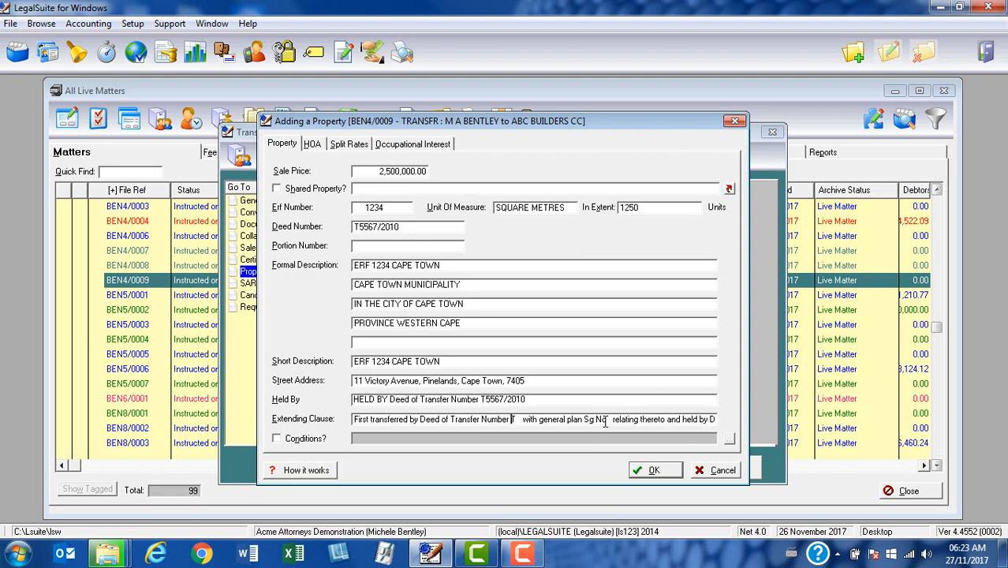
key("Right")
type("5590/1990")
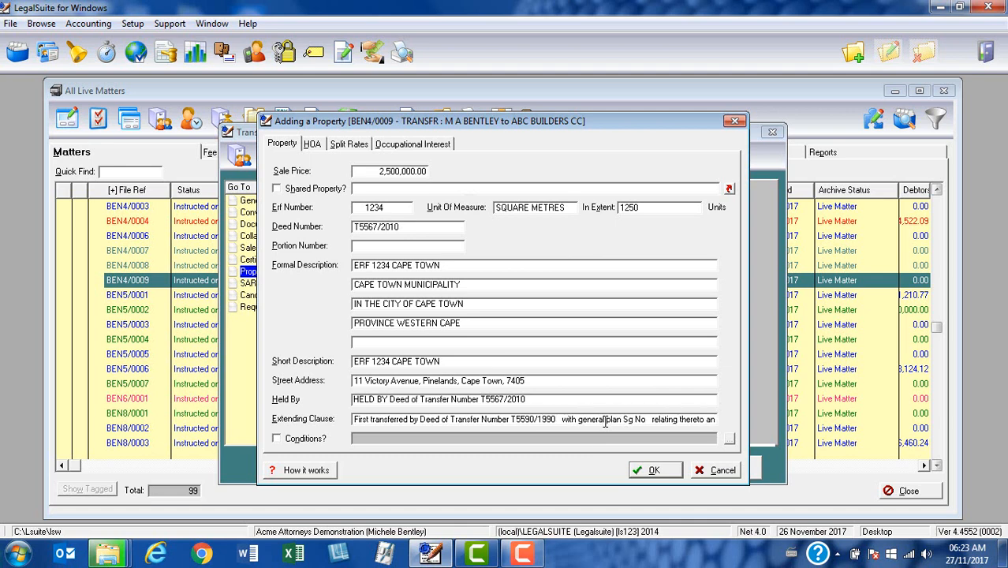
key("Delete")
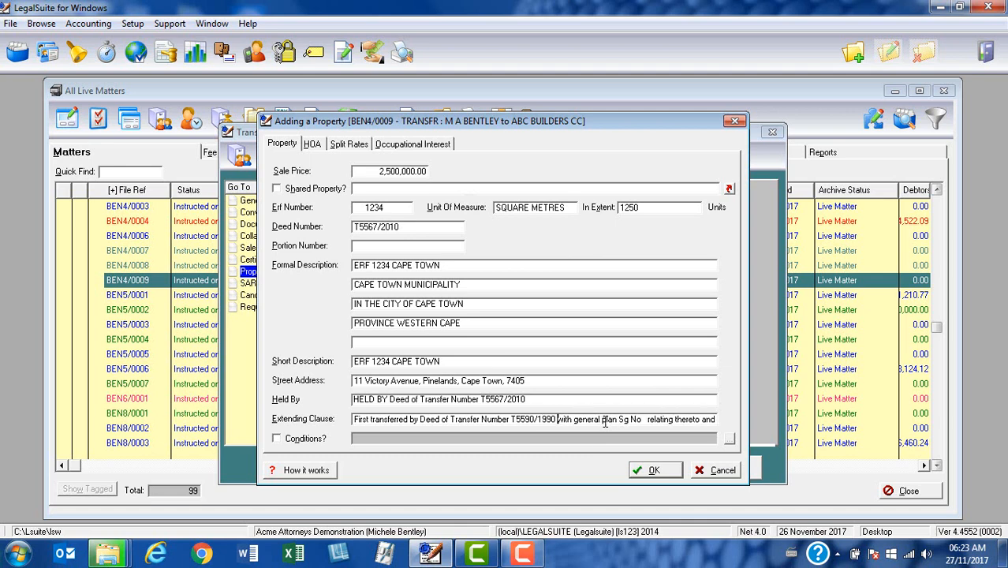
Step: Add general plan Sg Number 7789/1981 and 'relating thereto and held by Deed of Transfer Number'
key("Right")
key("Right")
key("Right")
key("Right")
key("Right")
key("Right")
key("Right")
key("Right")
key("Right")
key("Right")
key("Right")
key("Right")
key("Right")
key("Right")
key("Right")
key("Right")
key("Right")
key("Right")
key("Right")
key("Right")
key("Right")
key("Right")
key("Right")
key("Right")
key("BackSpace")
type("umber")
key("BackSpace")
key("BackSpace")
key("BackSpace")
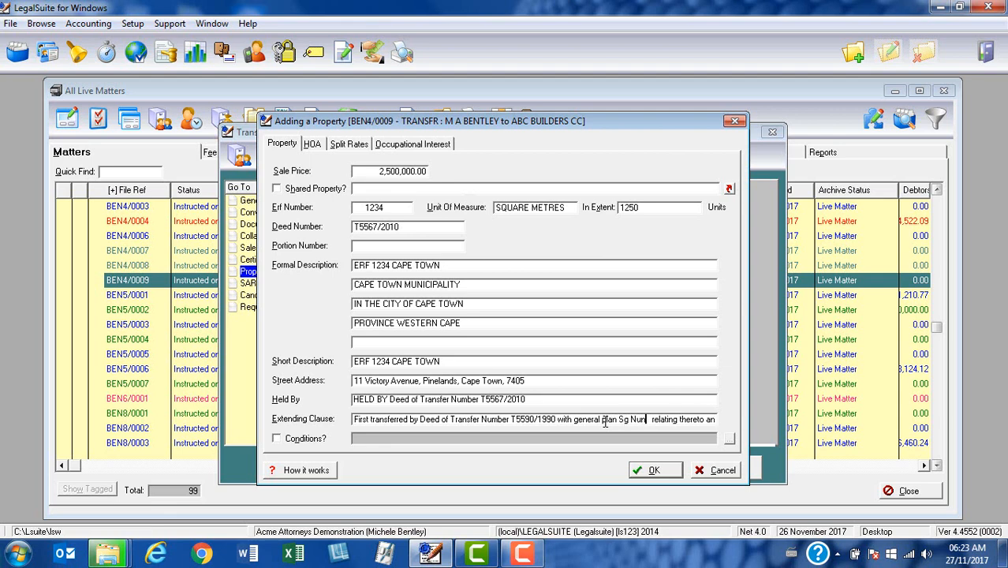
type("mber 7789/1981")
key("Delete")
key("Delete")
key("Right")
key("Right")
key("Right")
key("Right")
type("ating thereto and held by Deed of Transfer T")
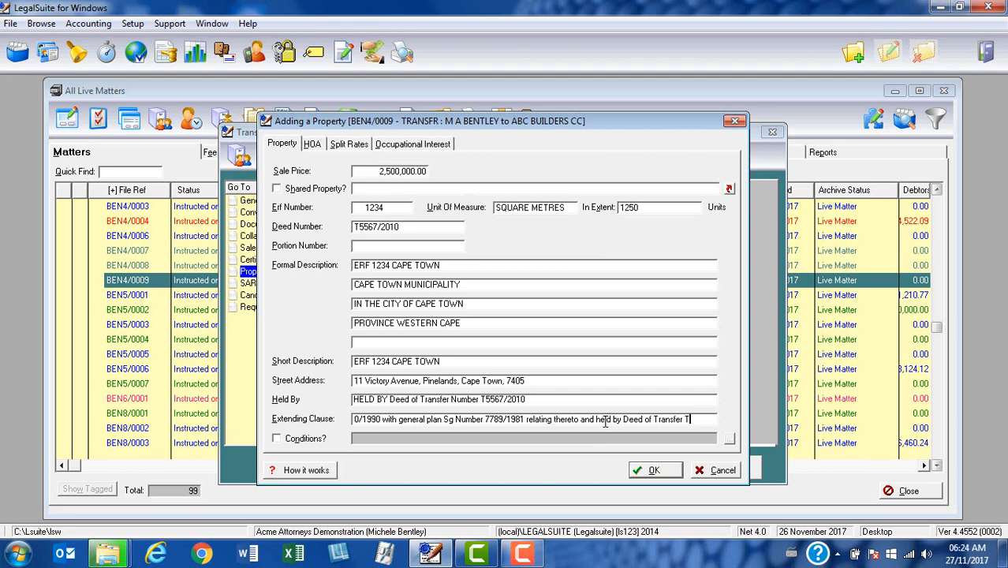
key("BackSpace")
type("Number")
Step: Paste deed number T5567/2010 at the clause's end and tick Conditions?
left_click(368, 227)
key("ctrl+c")
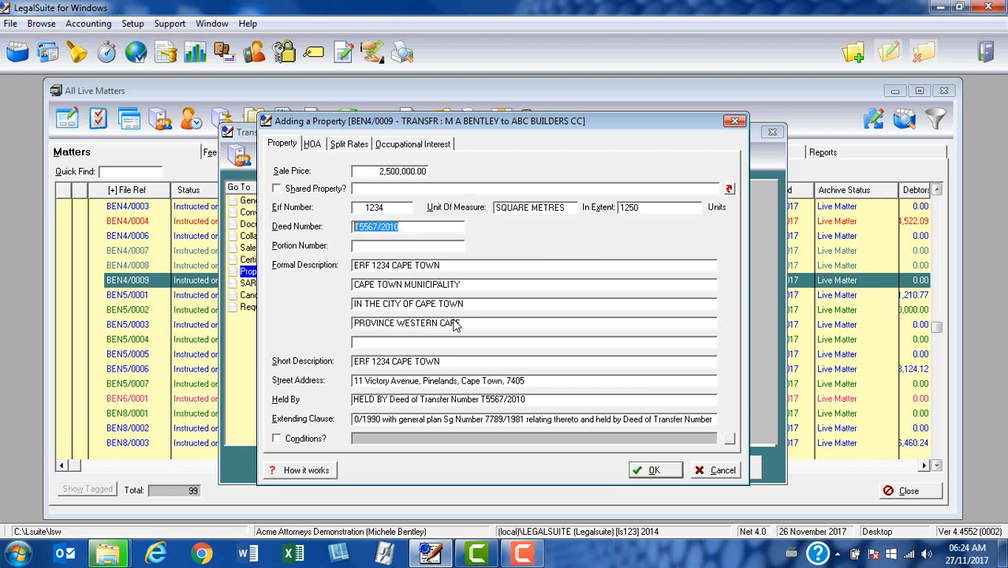
left_click(715, 422)
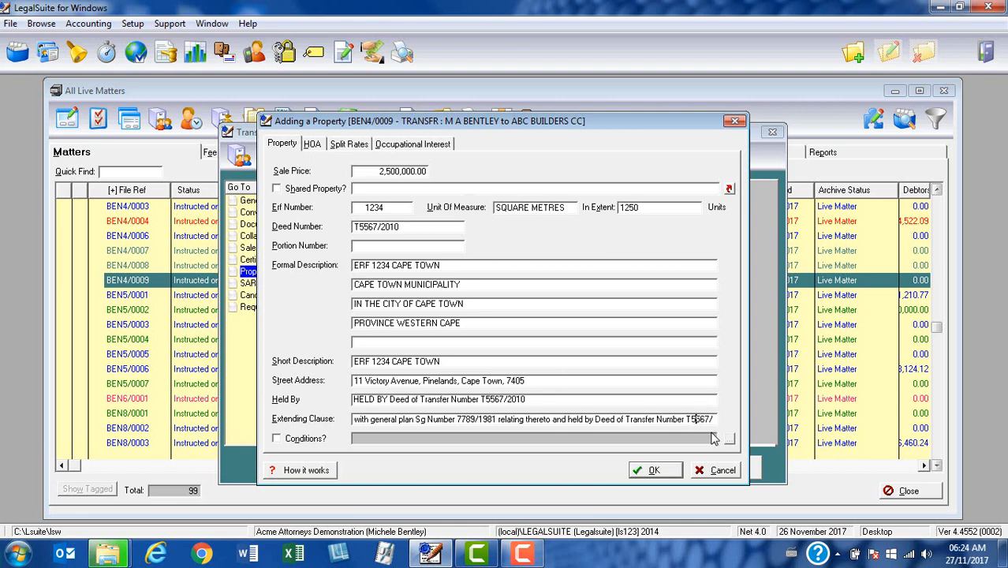
key("ctrl+v")
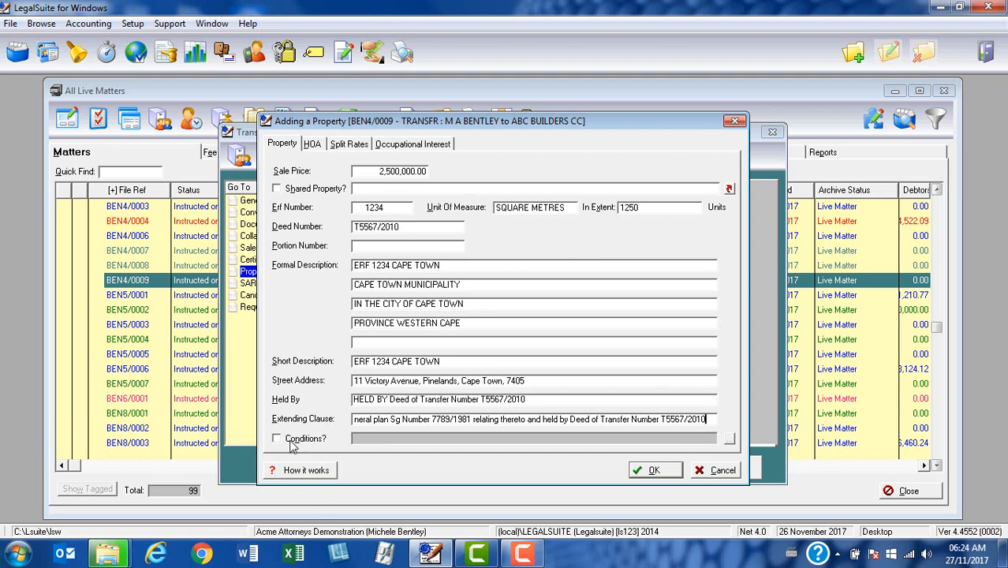
left_click(277, 439)
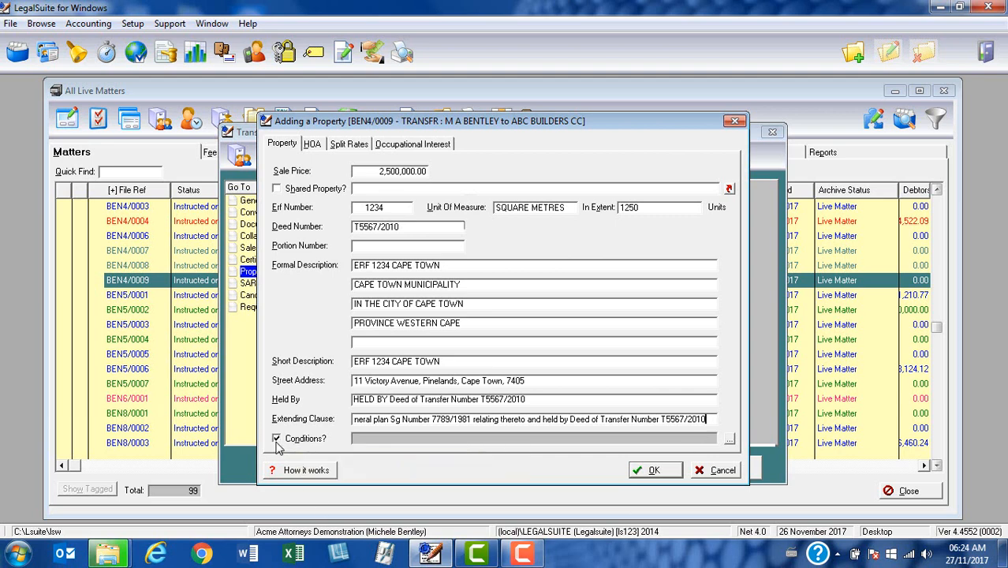